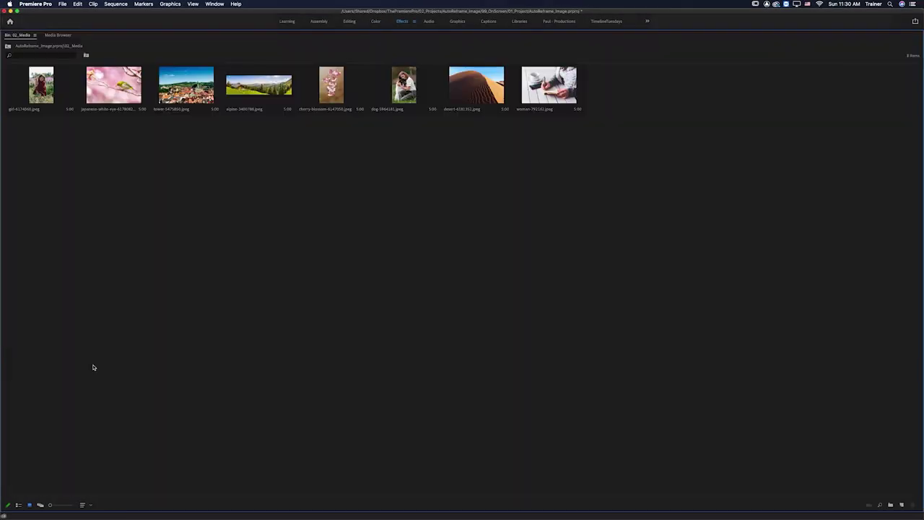
Step: Enlarge the photo thumbnails in the bin and restore the full editing layout
drag(50, 505, 72, 504)
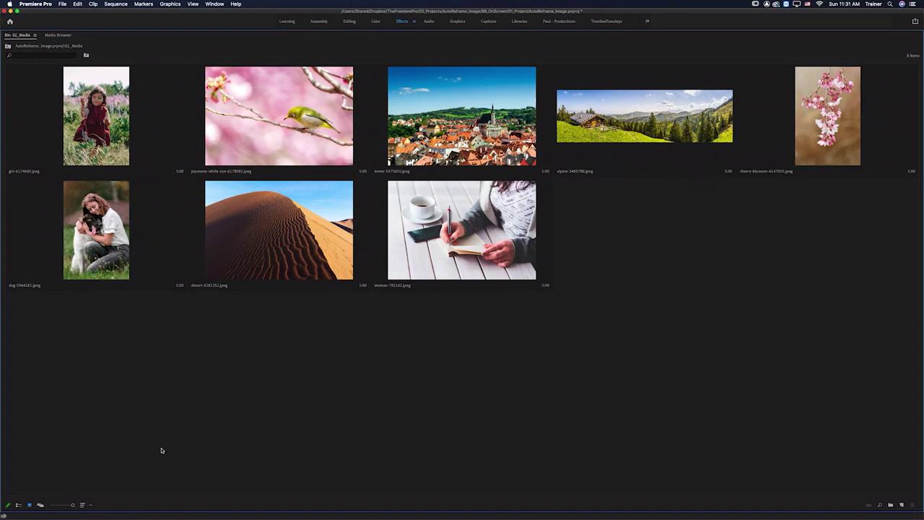
key(grave)
Step: Overwrite the eight bin photos onto V1 of 01_Scaling and play the sequence from the start
click(75, 398)
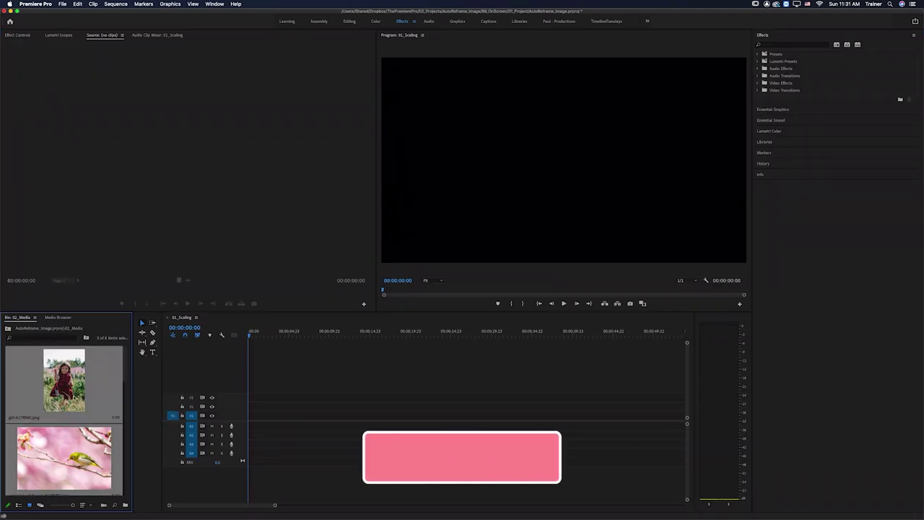
key(period)
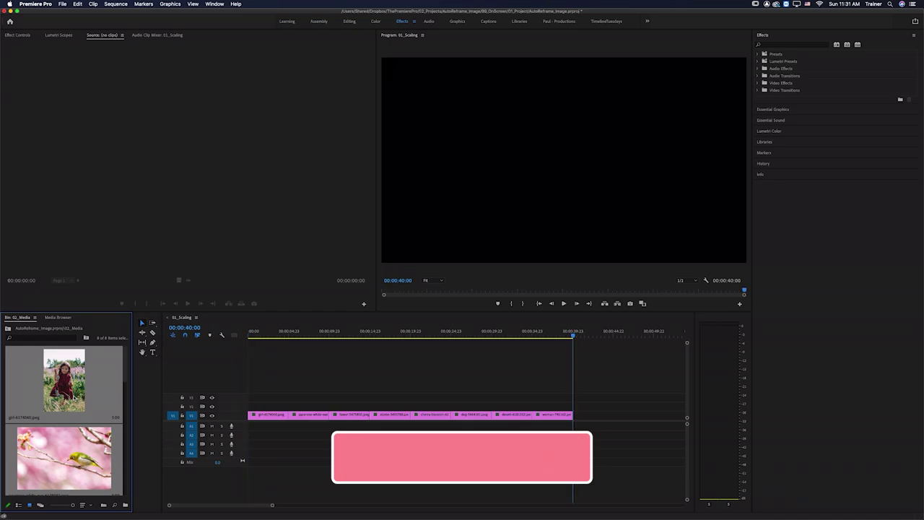
key(Home)
key(space)
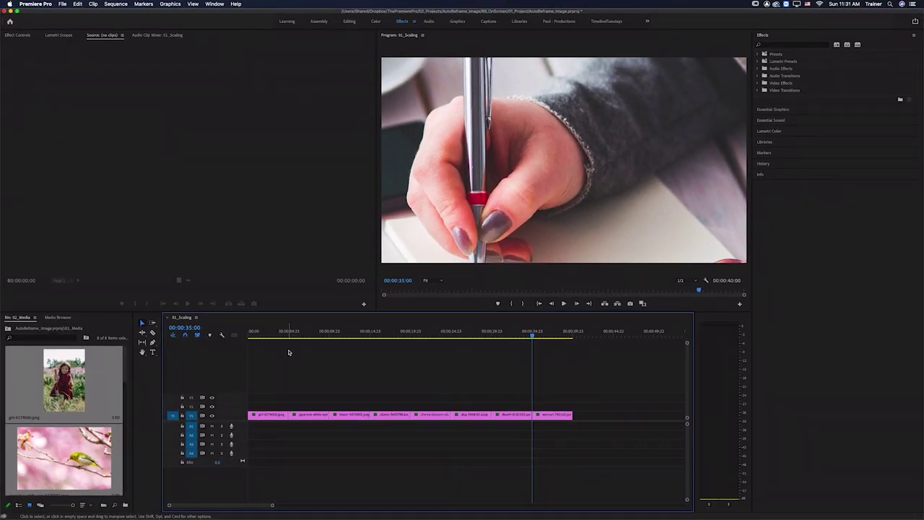
key(Home)
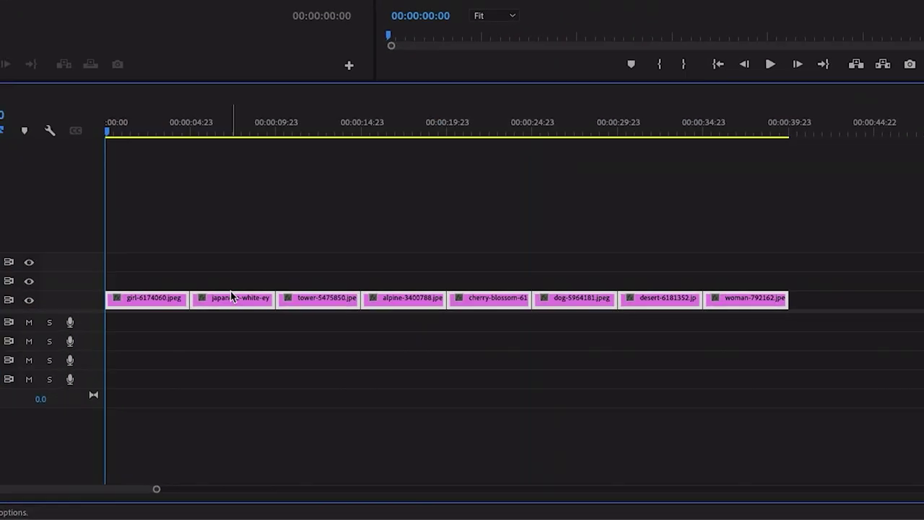
Step: Apply Set to Frame Size to the photo clips and check the town, blossom and girl-with-dog clips
right_click(313, 415)
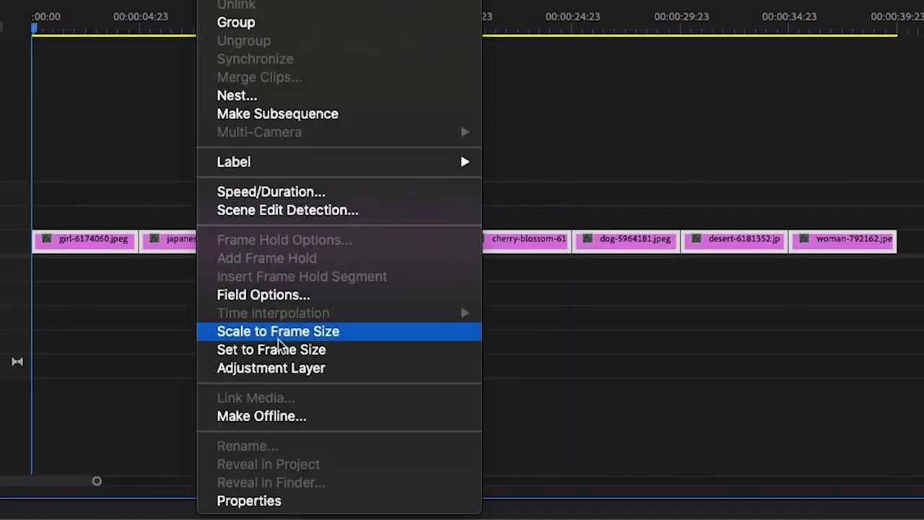
click(283, 351)
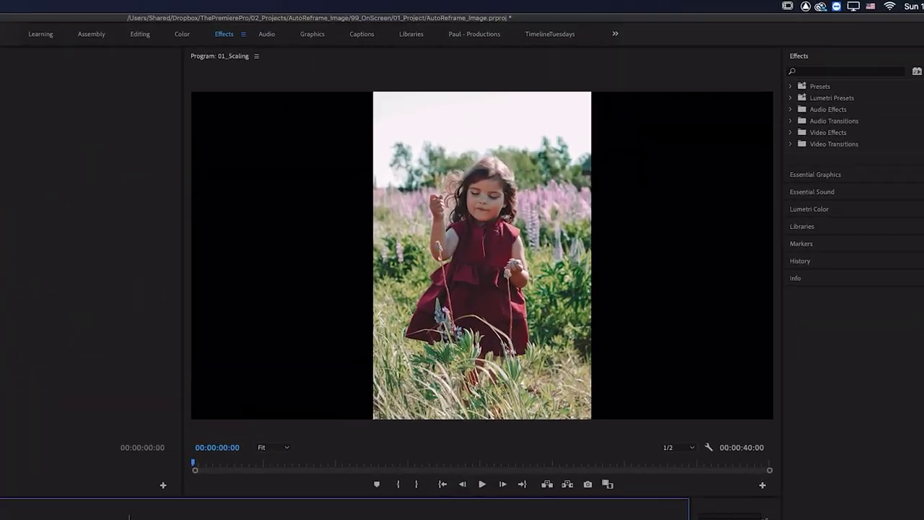
key(Down)
key(Down)
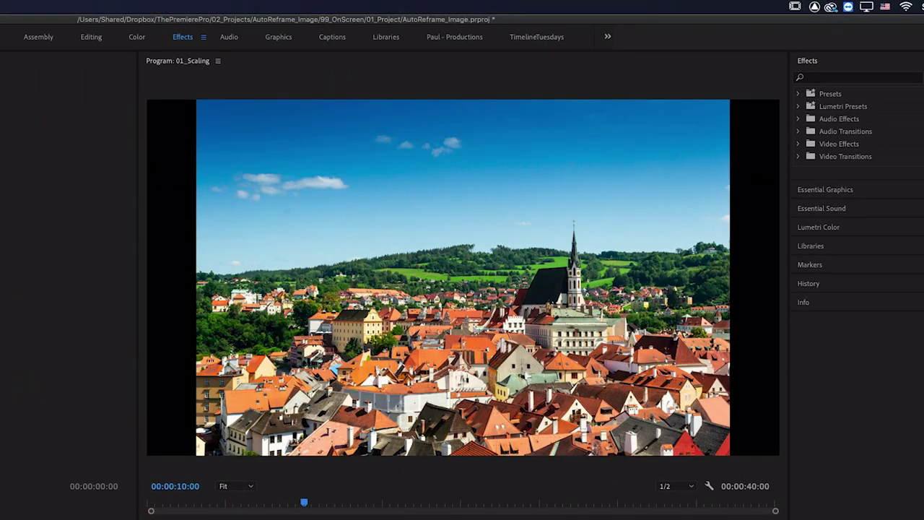
key(Down)
key(Down)
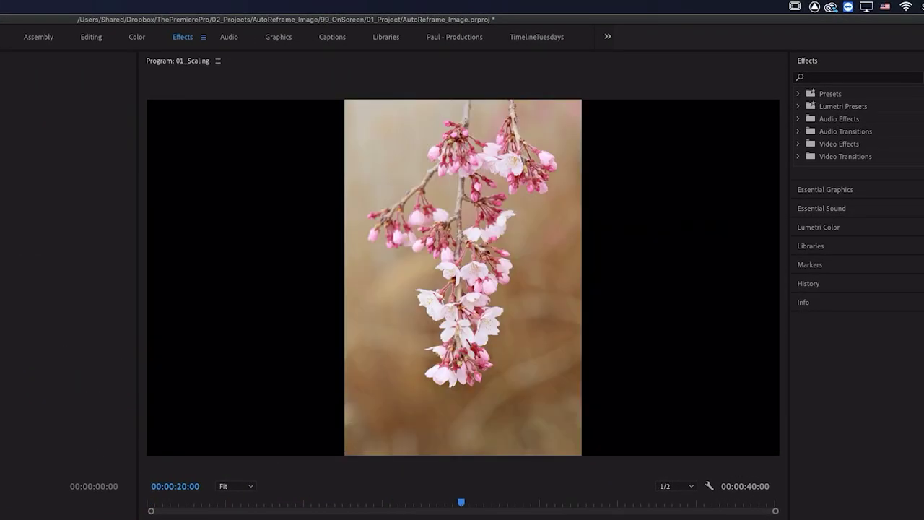
key(Down)
key(Down)
key(Down)
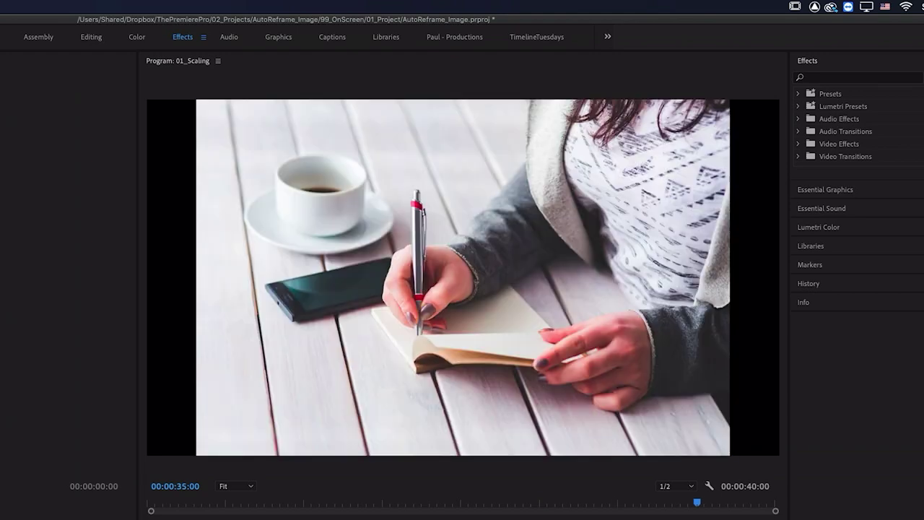
key(Home)
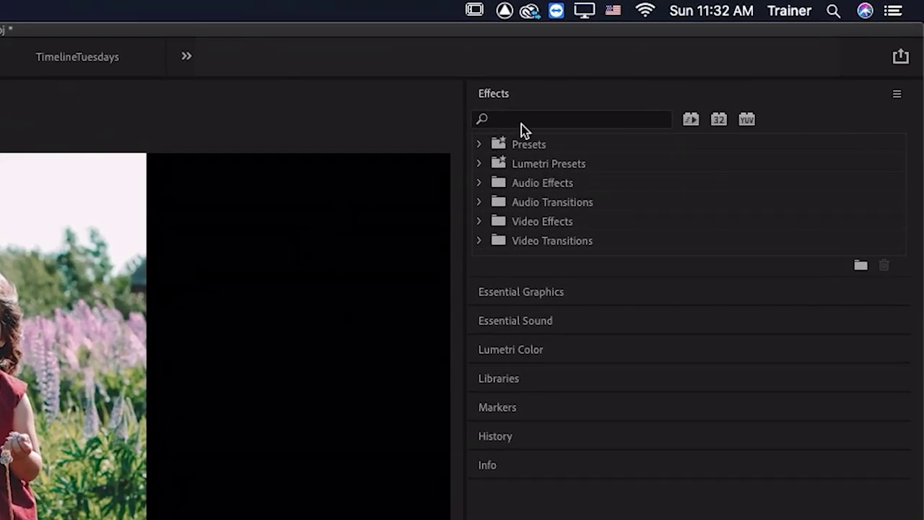
Step: Search the Effects panel for 'auto reframe' and select the Auto Reframe effect
click(524, 125)
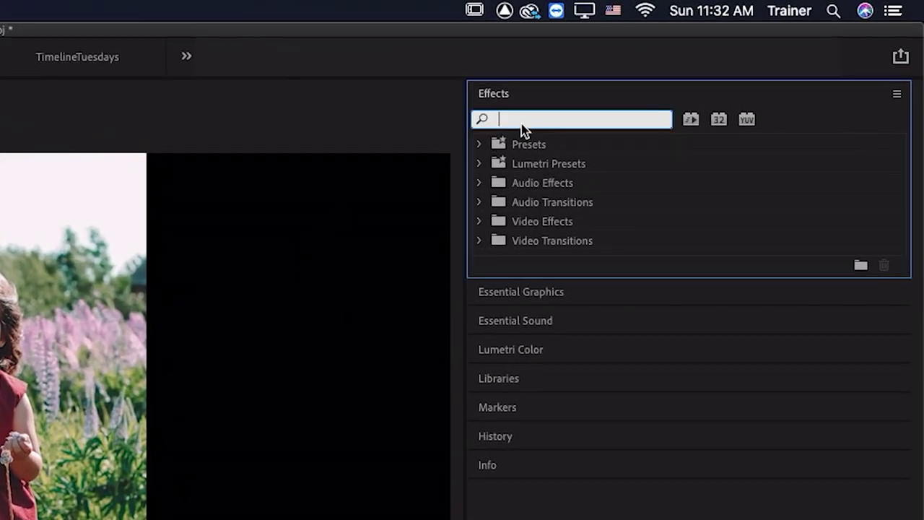
text(auto reframe)
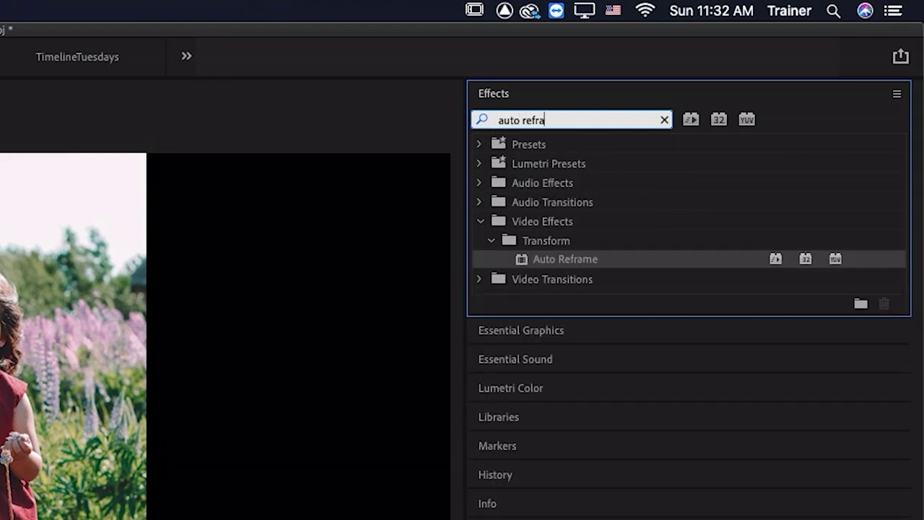
click(520, 266)
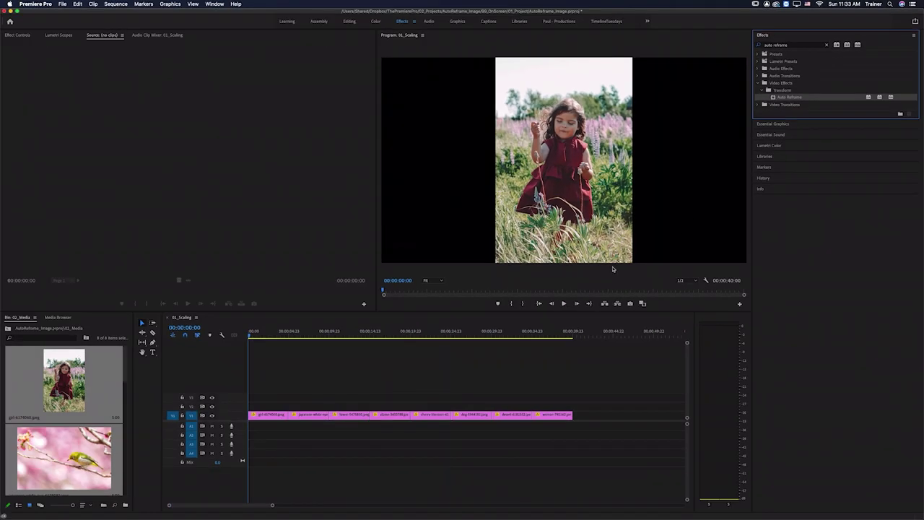
Step: Select every timeline clip, drop Auto Reframe onto them, and check each clip's framing
click(534, 370)
key(super+a)
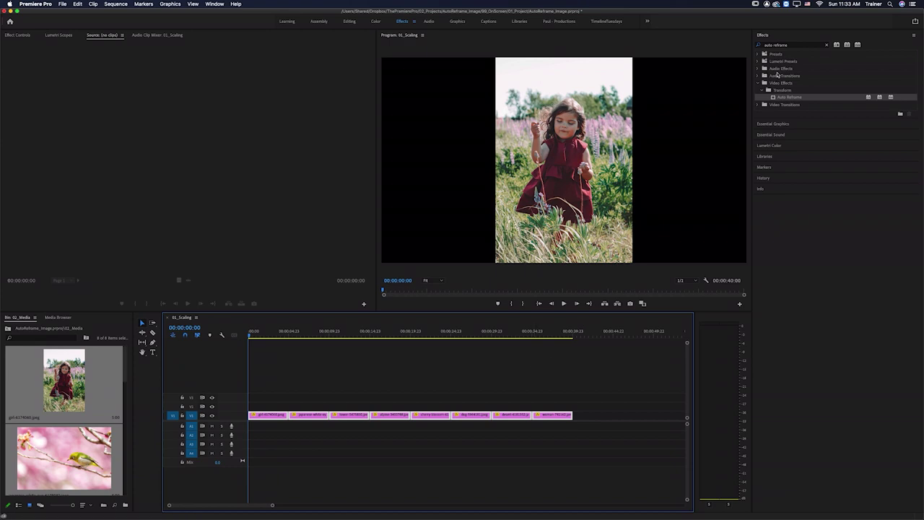
drag(775, 98, 384, 411)
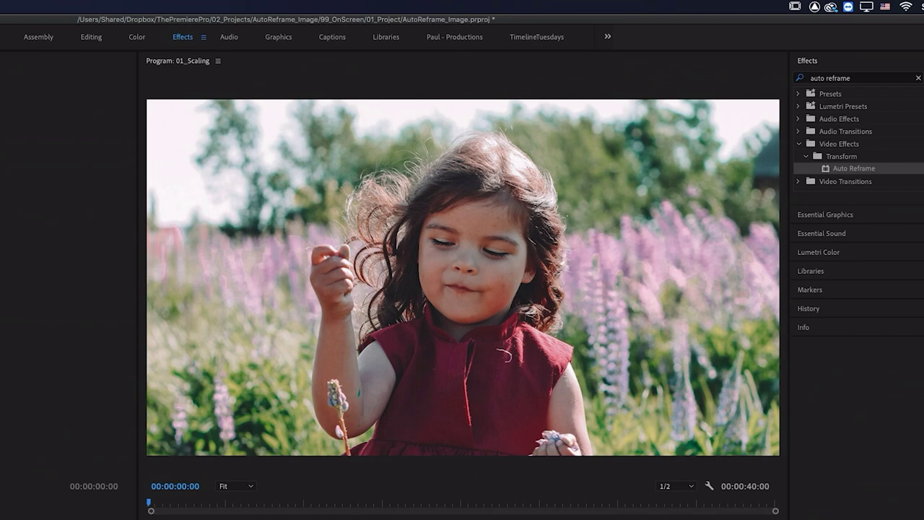
key(Down)
key(Down)
key(Down)
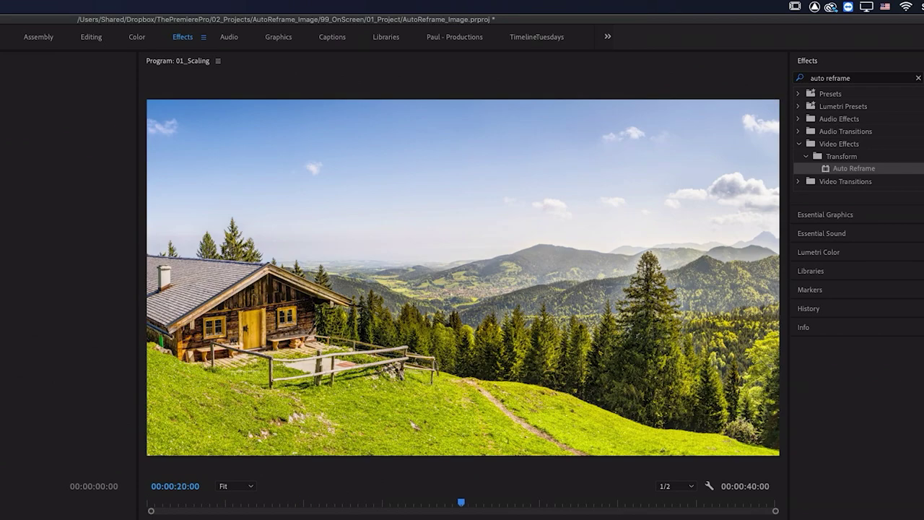
key(Down)
key(Down)
key(Down)
key(Down)
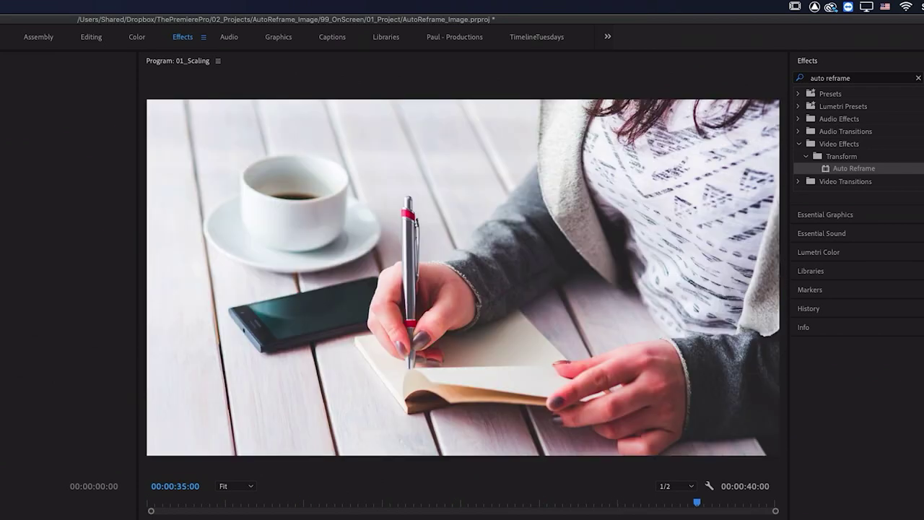
key(Home)
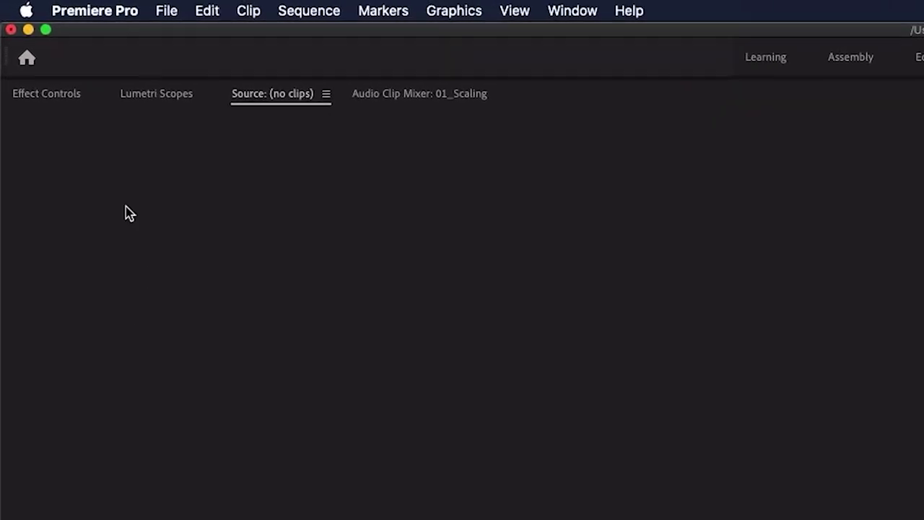
Step: Expand the girl clip's Motion settings and toggle Auto Reframe's fx switch to compare framing
click(53, 94)
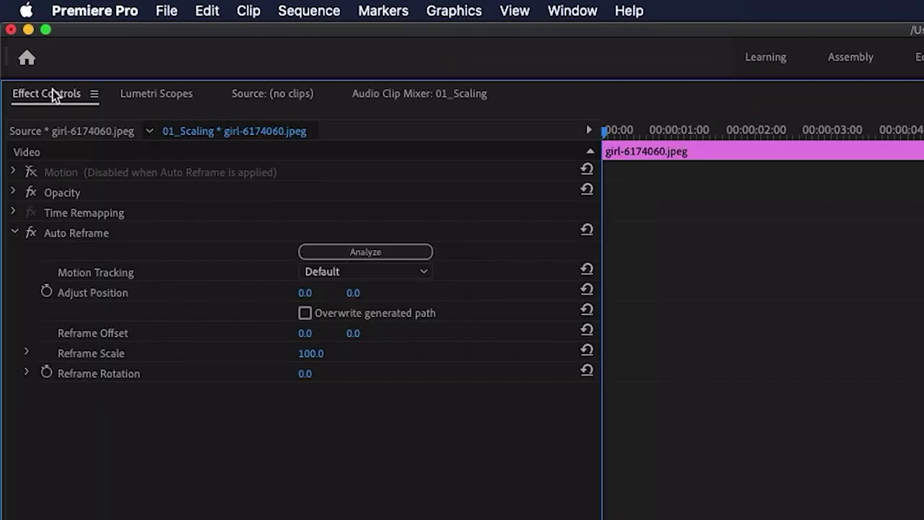
click(125, 177)
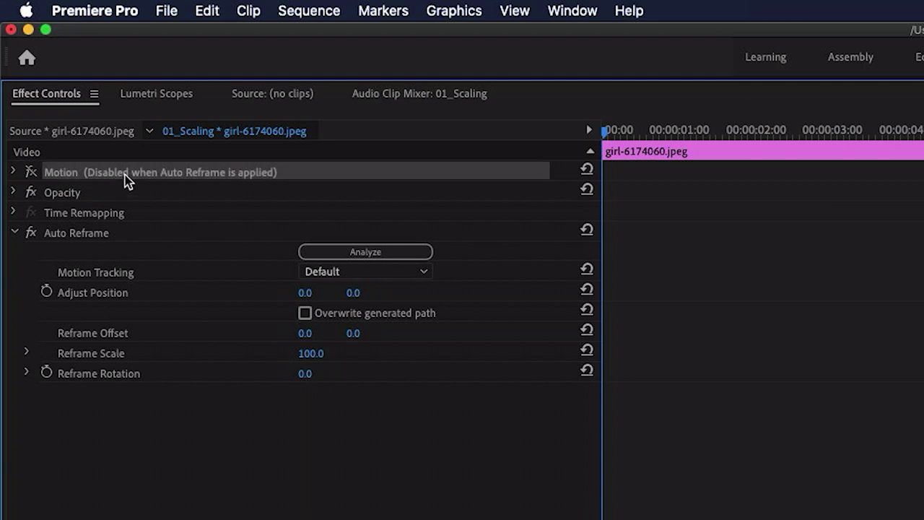
click(13, 173)
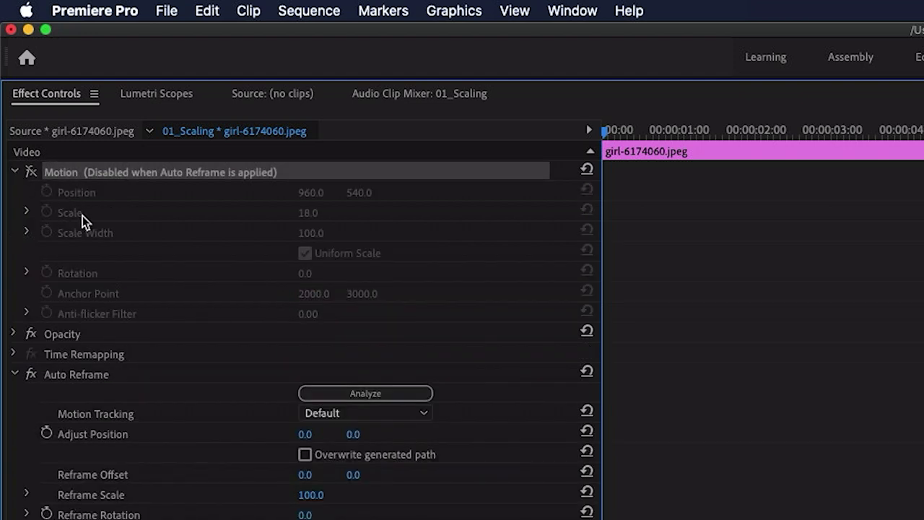
click(54, 375)
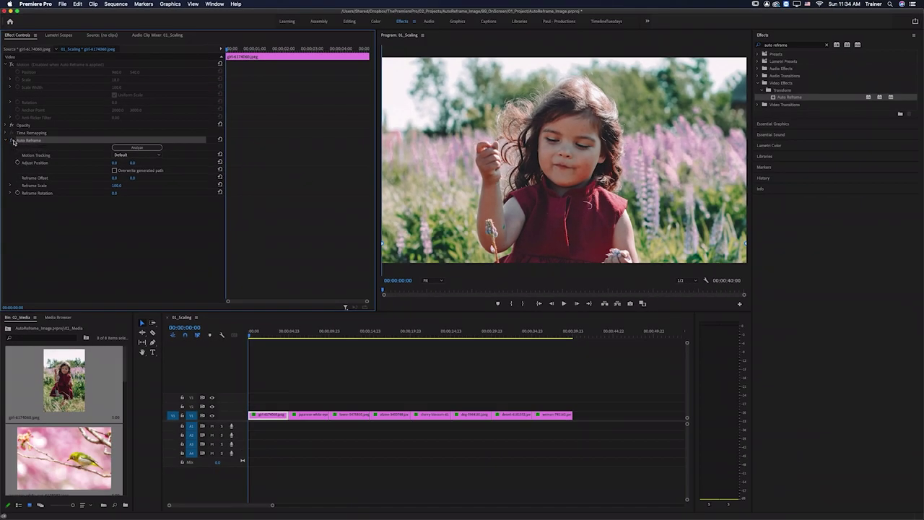
click(31, 374)
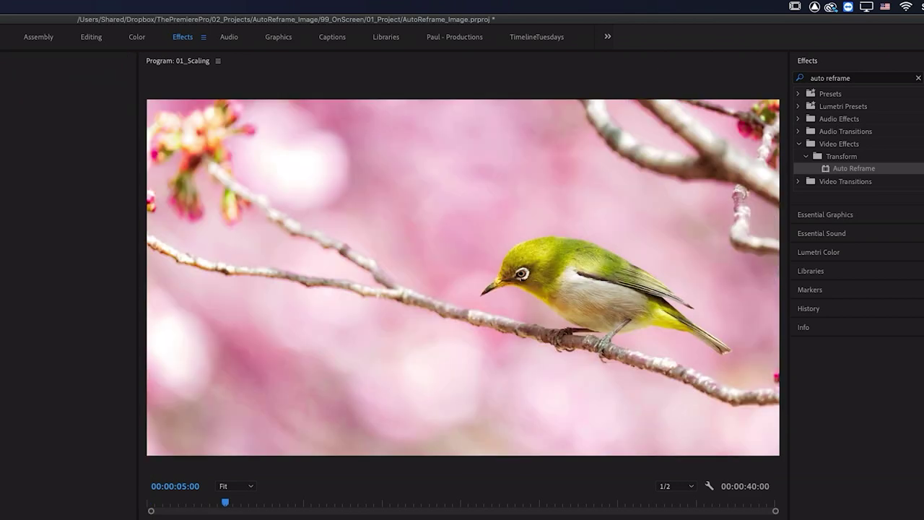
Step: Raise the panorama cabin clip's Reframe Scale to 128, then deselect and return to the start
key(Down)
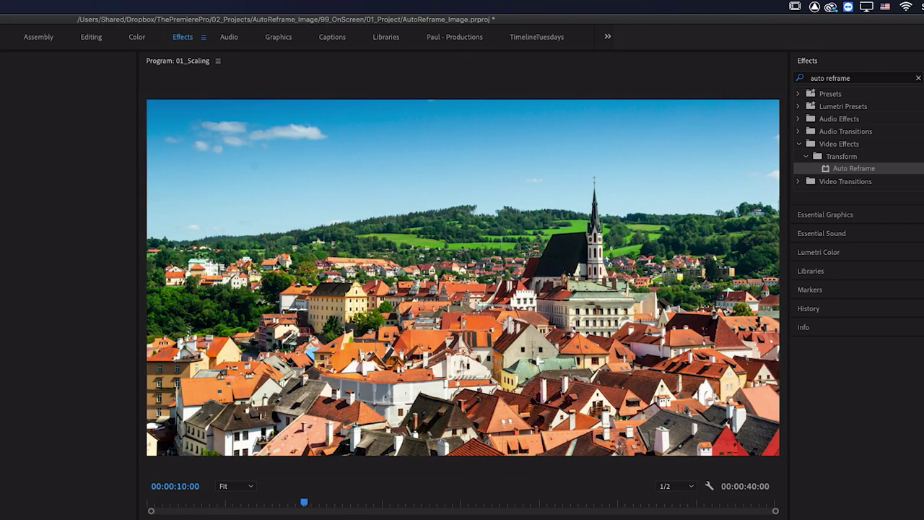
key(Down)
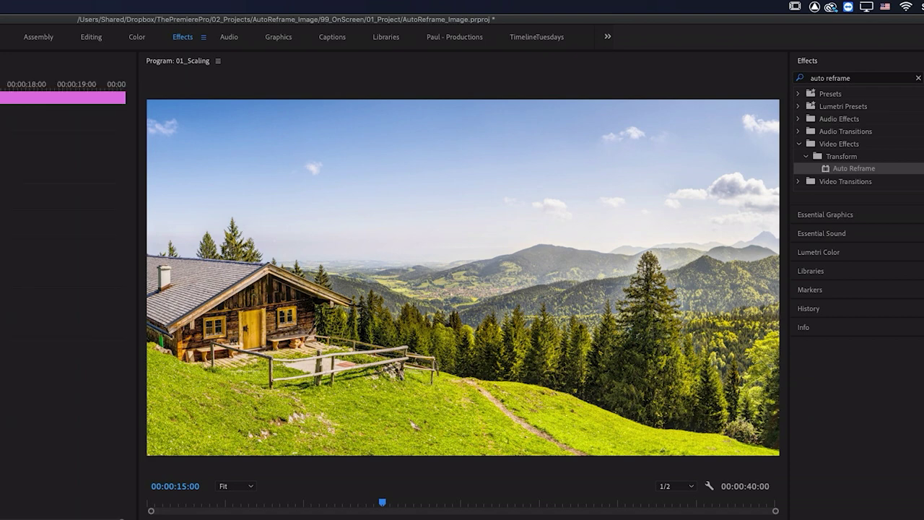
click(133, 311)
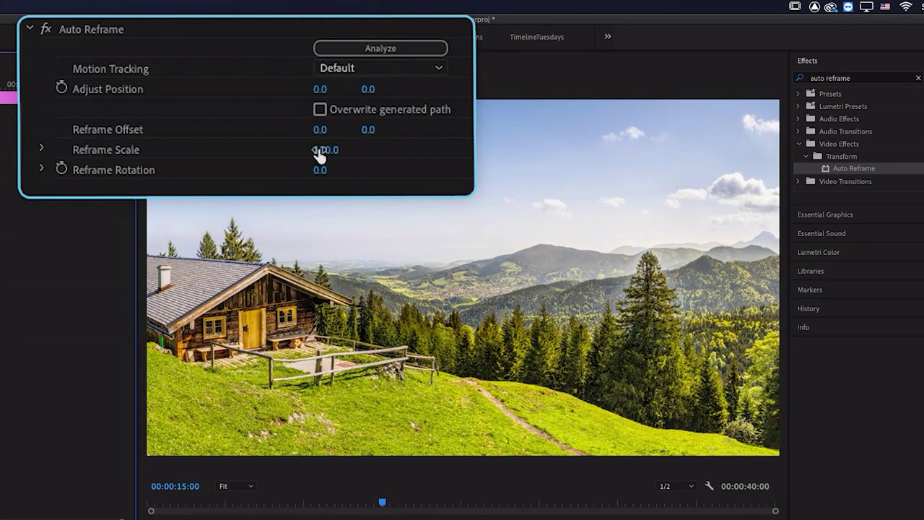
drag(320, 149, 477, 131)
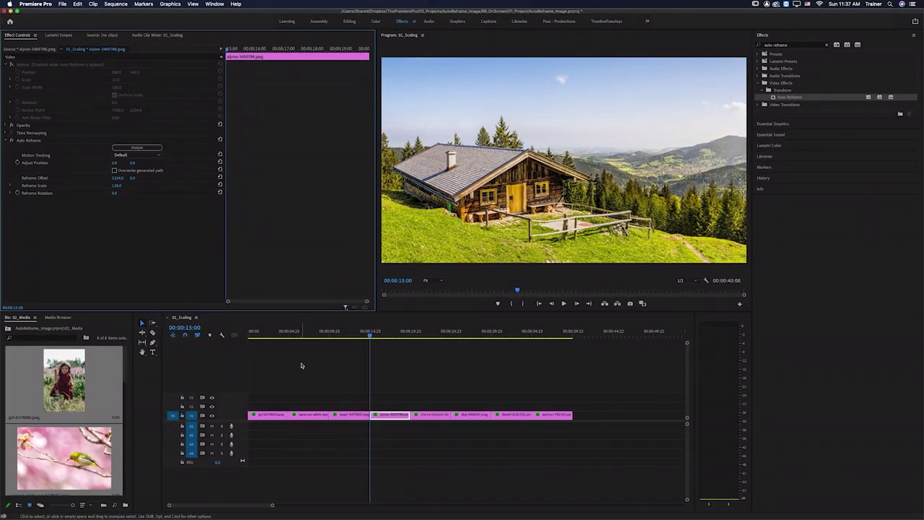
click(155, 498)
key(Home)
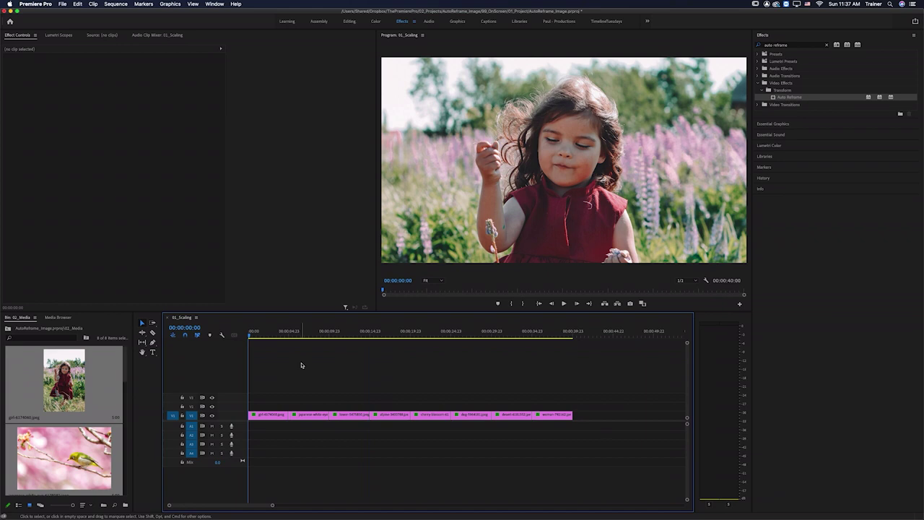
Step: Select the girl clip and inspect its Motion, Reframe Offset and Reframe Scale rows
click(270, 418)
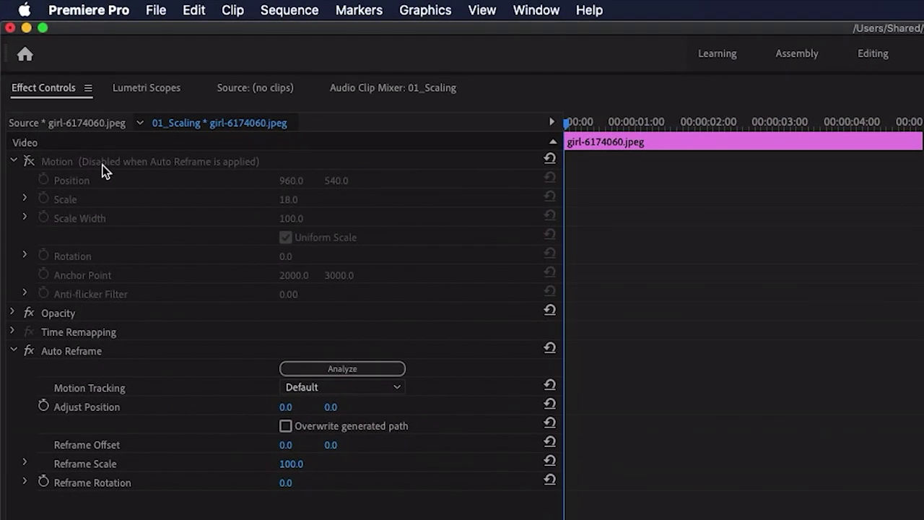
click(42, 68)
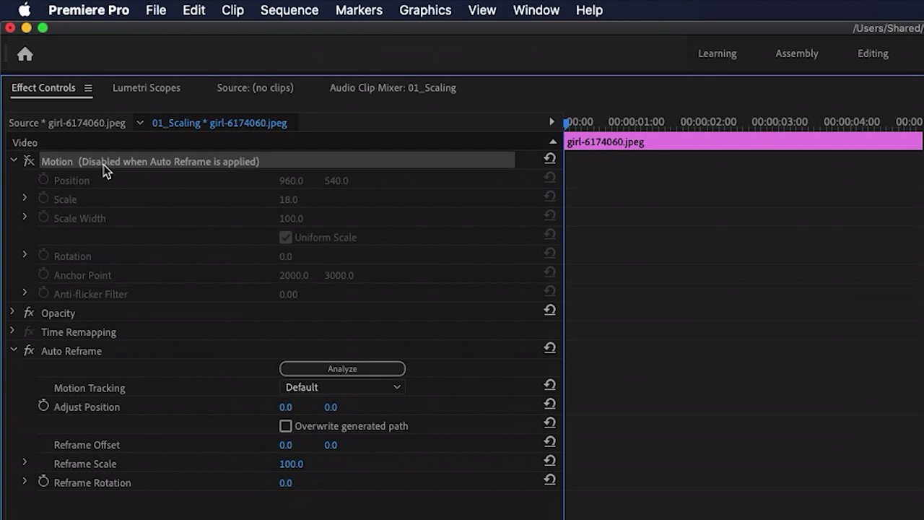
click(93, 446)
click(96, 460)
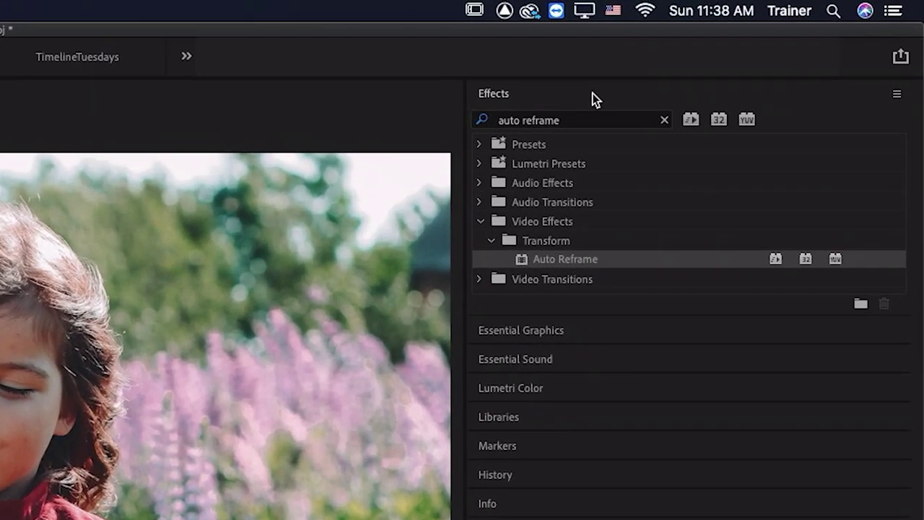
Step: Search Effects for 'transform' and apply the Transform effect to the girl clip
double_click(797, 47)
triple_click(584, 123)
text(transf)
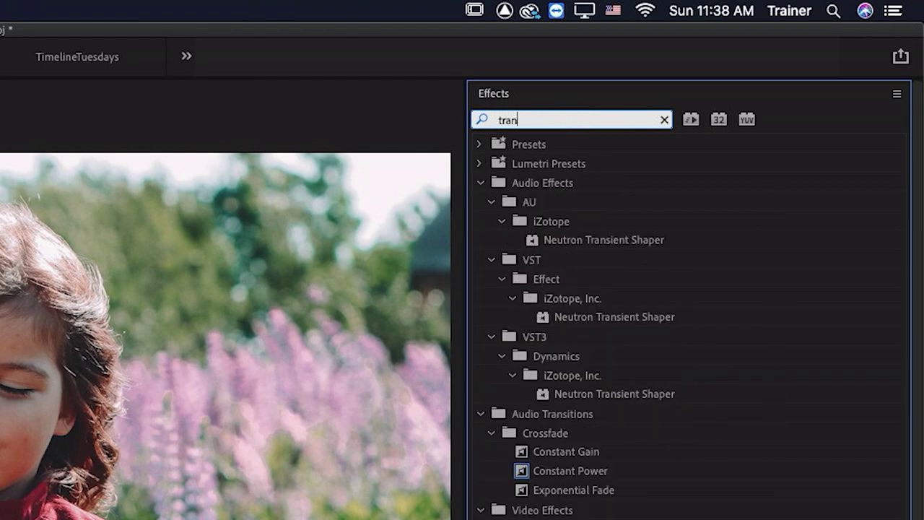
text(orm)
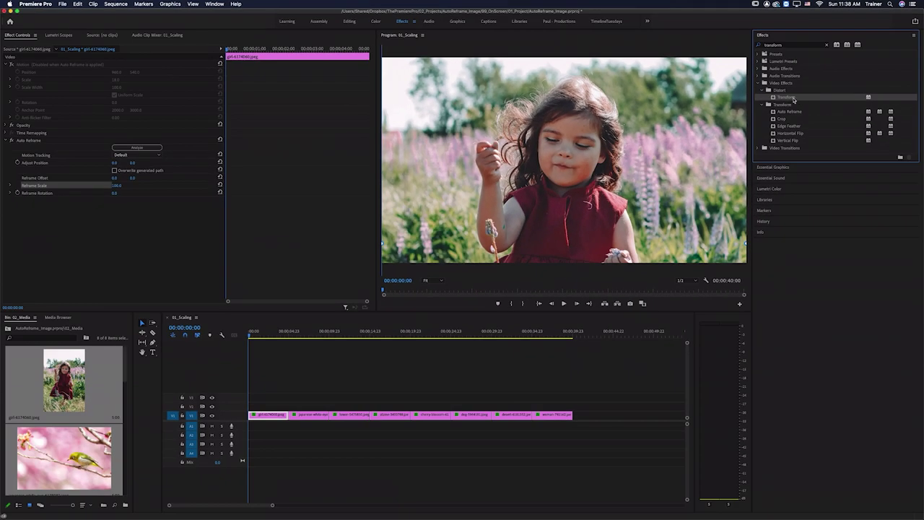
drag(794, 97, 149, 231)
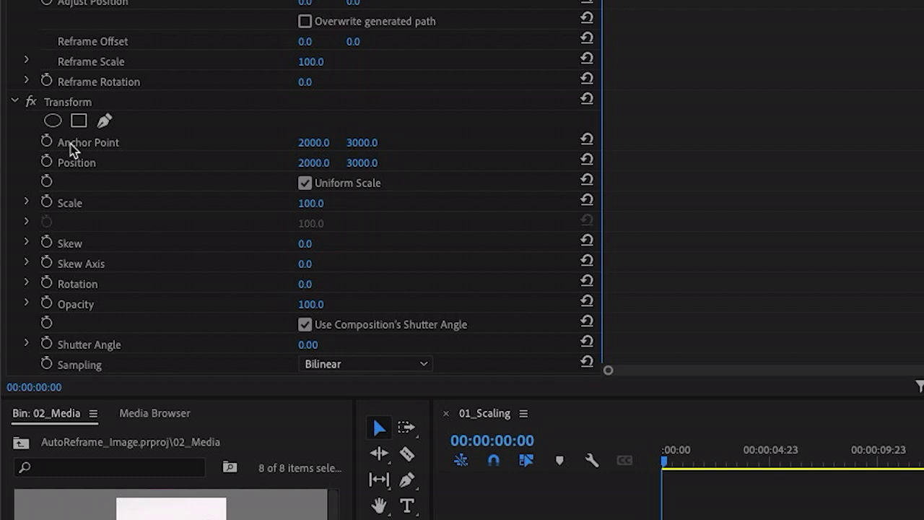
Step: Keyframe Transform Position and Scale, zooming to Scale 127 and Position Y 3275
click(48, 162)
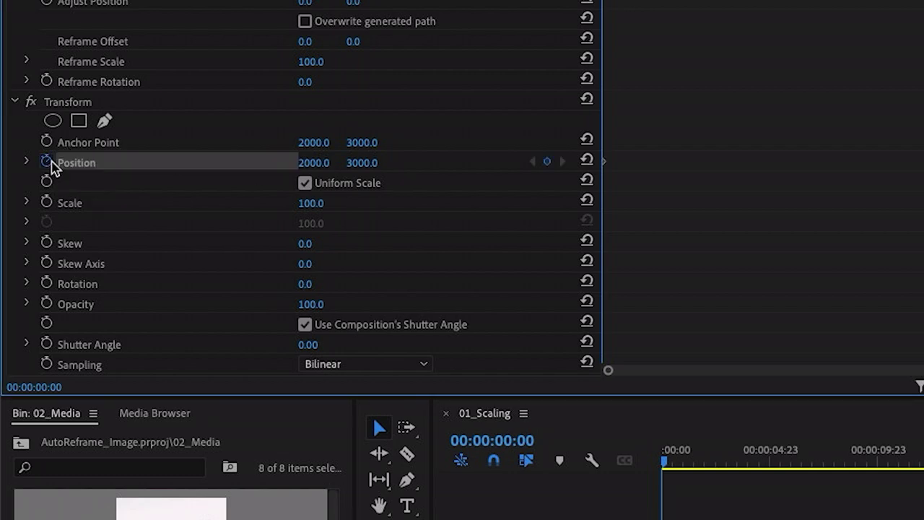
click(47, 203)
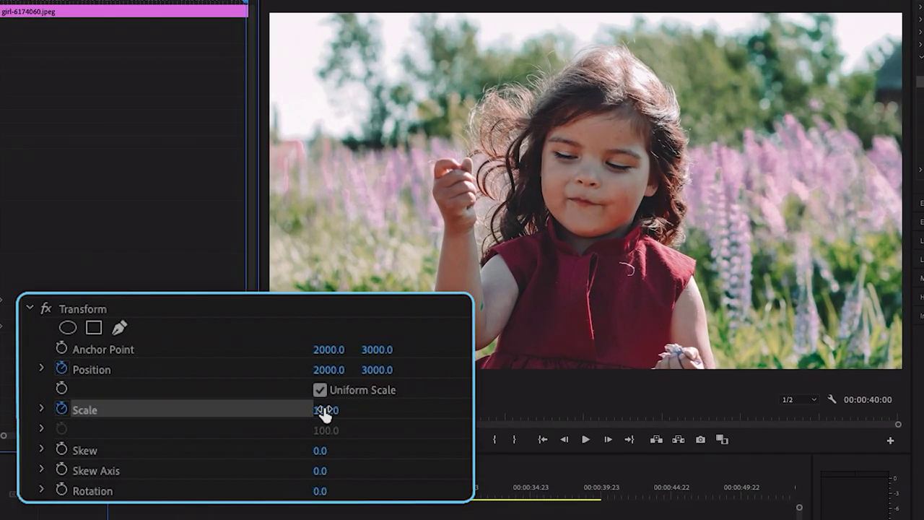
drag(326, 410, 354, 400)
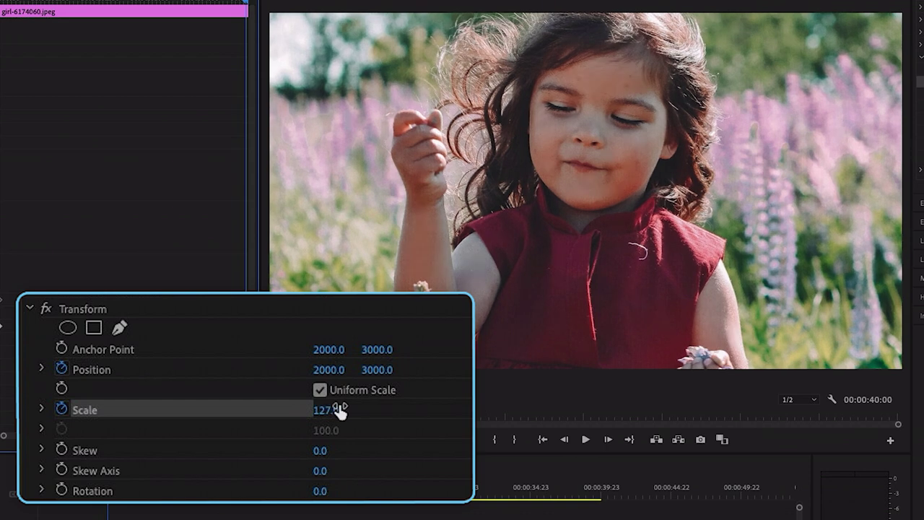
drag(377, 369, 442, 370)
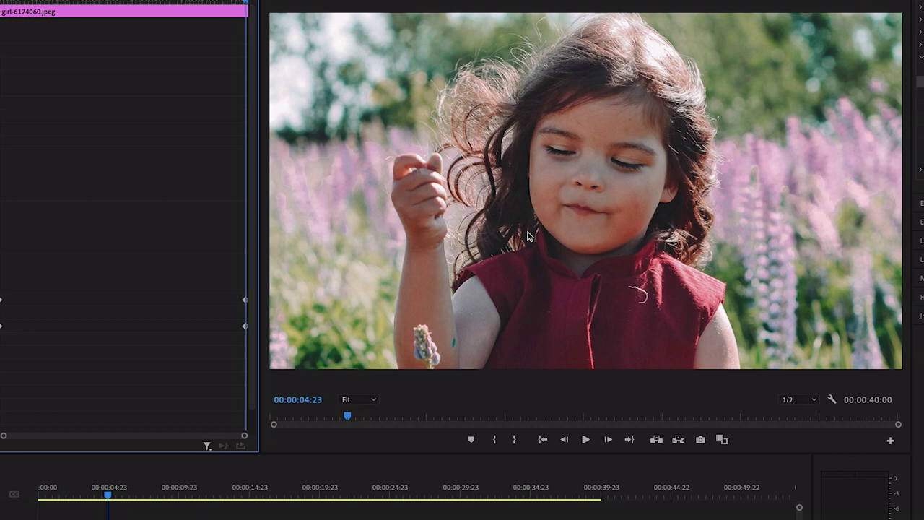
key(Home)
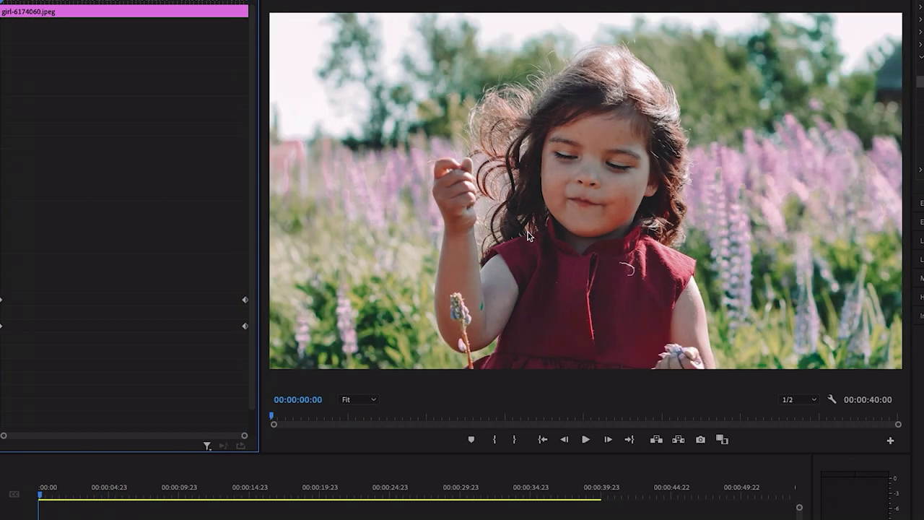
key(space)
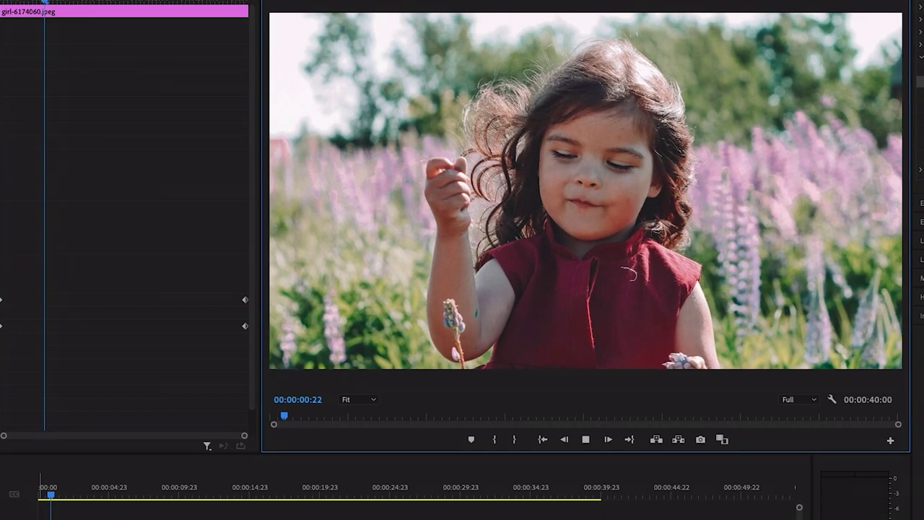
key(space)
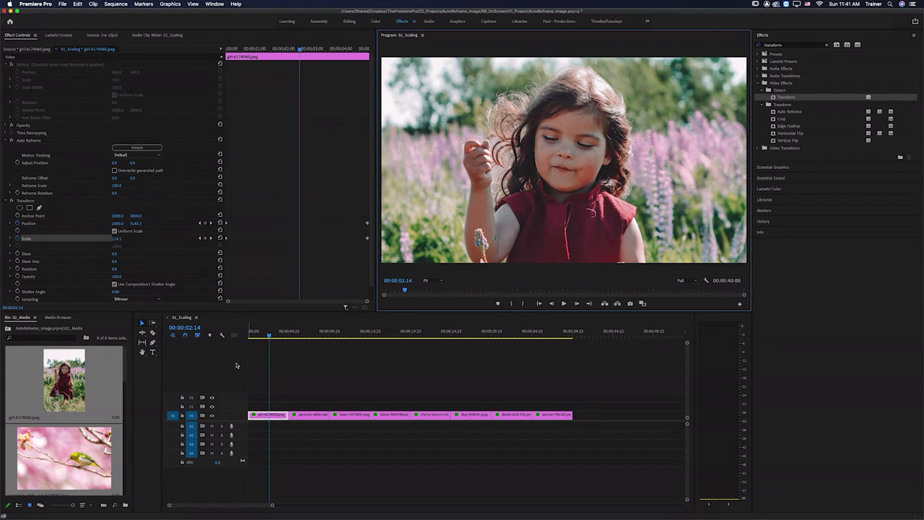